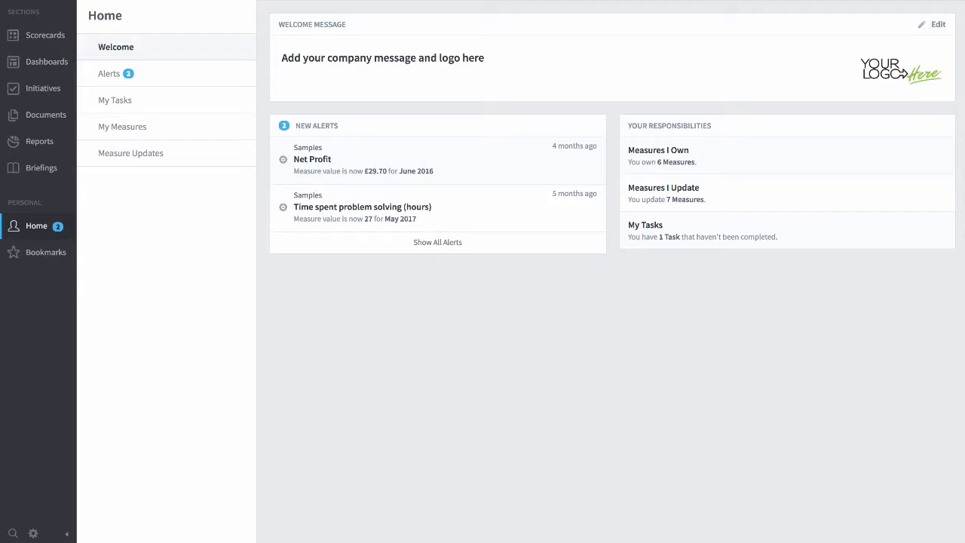
# Open the scorecards of Your Company Name and switch to the Samples organization
pyautogui.click(46, 35)
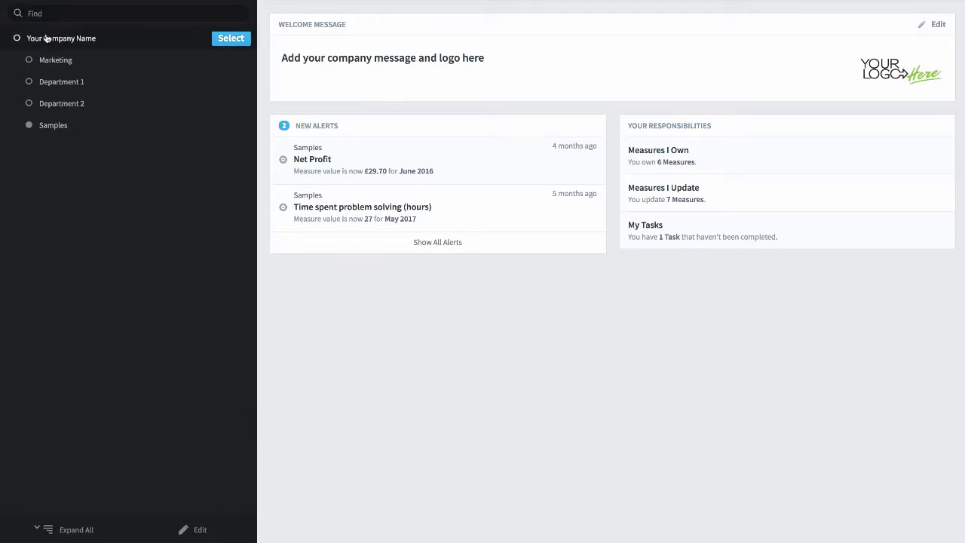
pyautogui.click(237, 39)
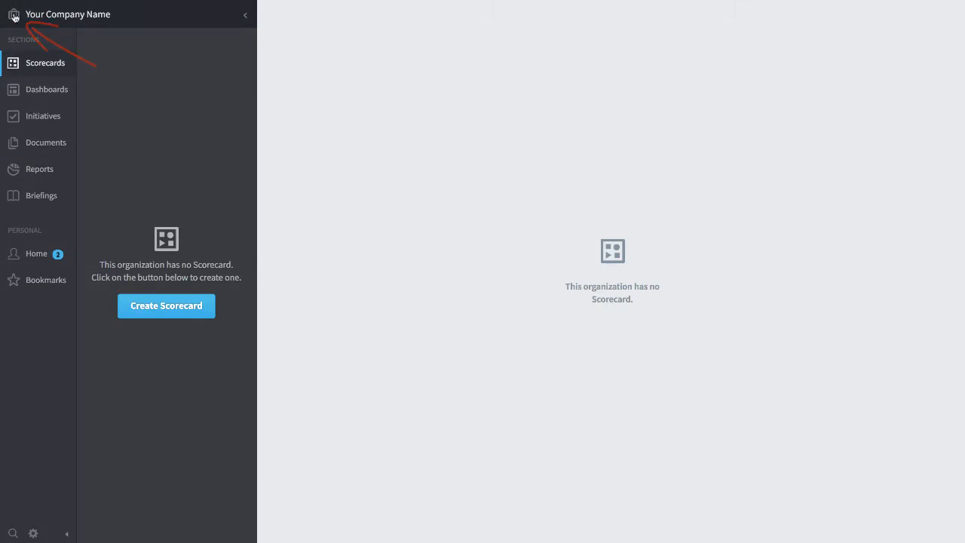
pyautogui.click(14, 16)
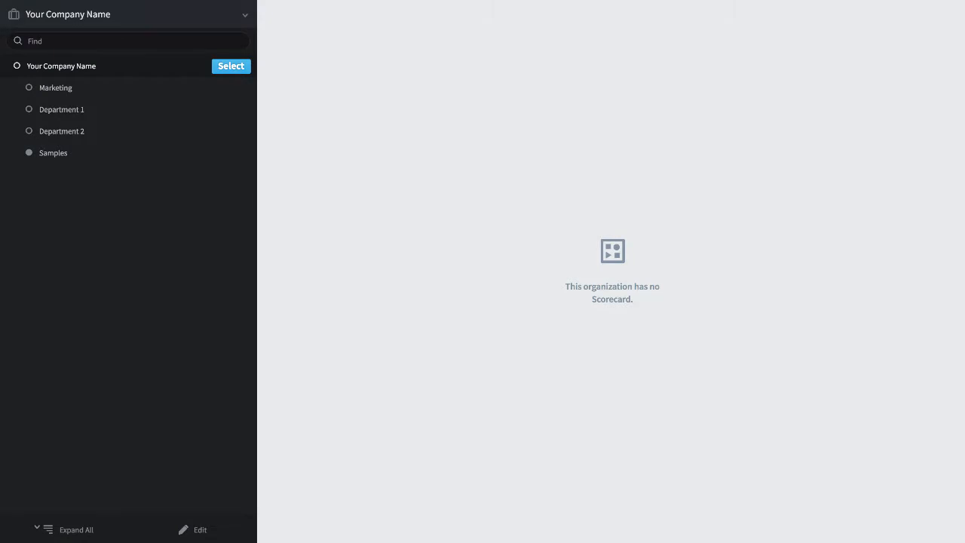
pyautogui.click(58, 156)
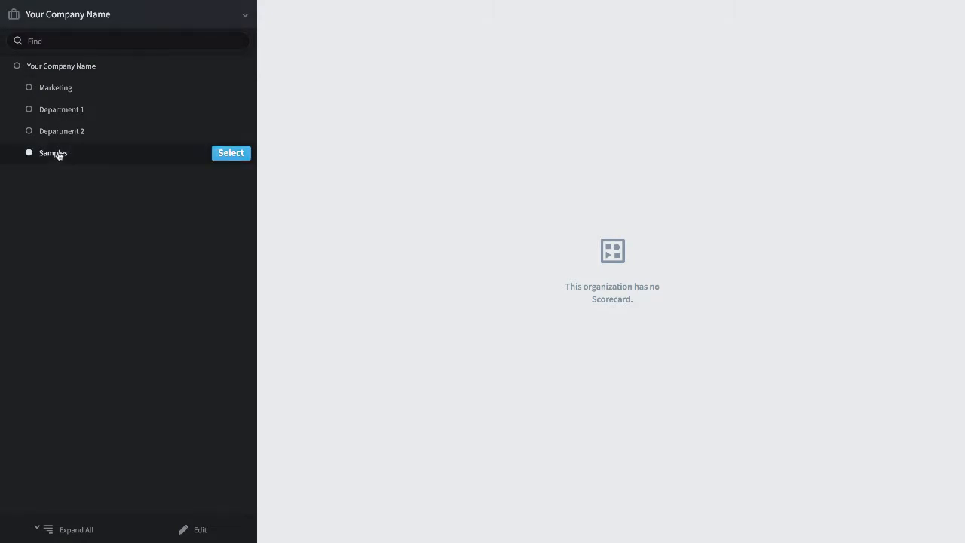
pyautogui.click(223, 154)
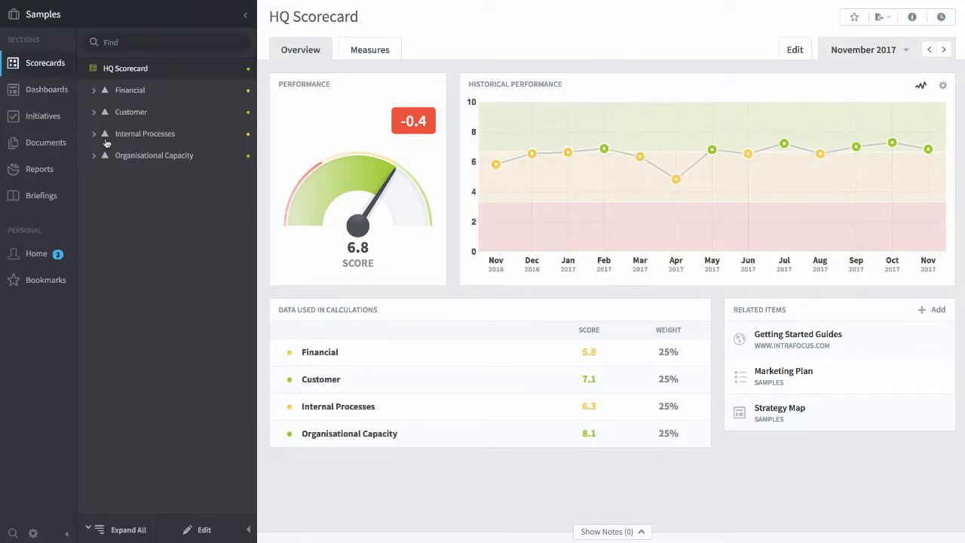
# Expand the Financial perspective and its Increase Profitability objective in the HQ Scorecard, and open the Net Profit measure
pyautogui.click(94, 90)
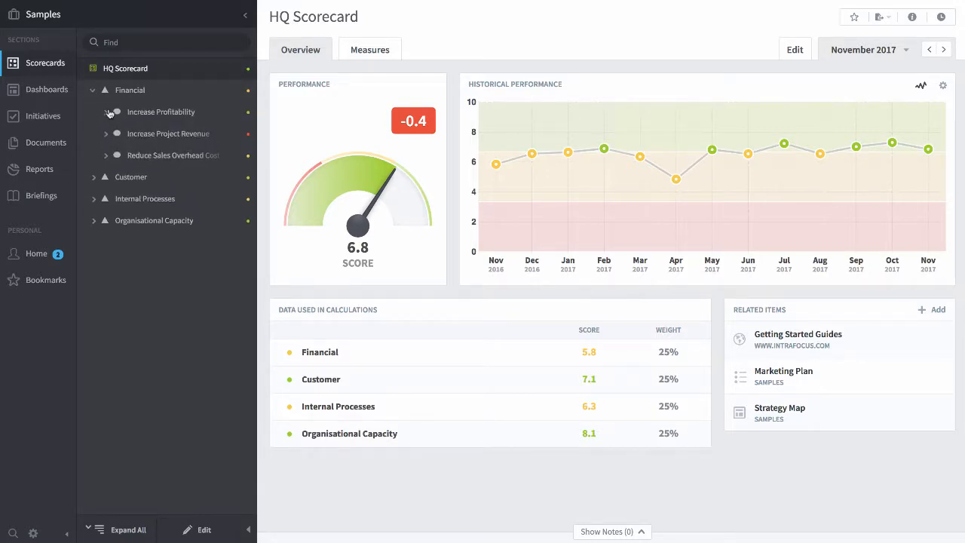
pyautogui.click(107, 112)
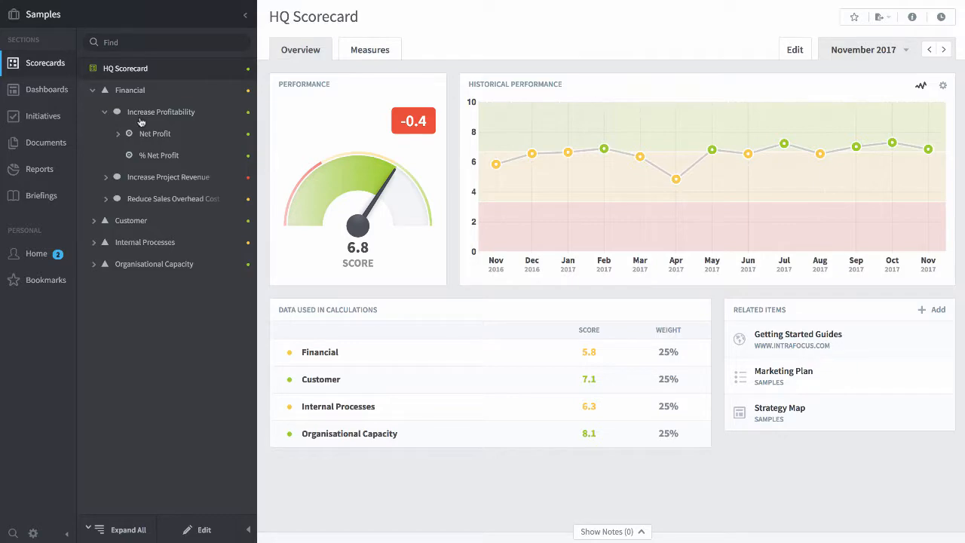
pyautogui.click(154, 133)
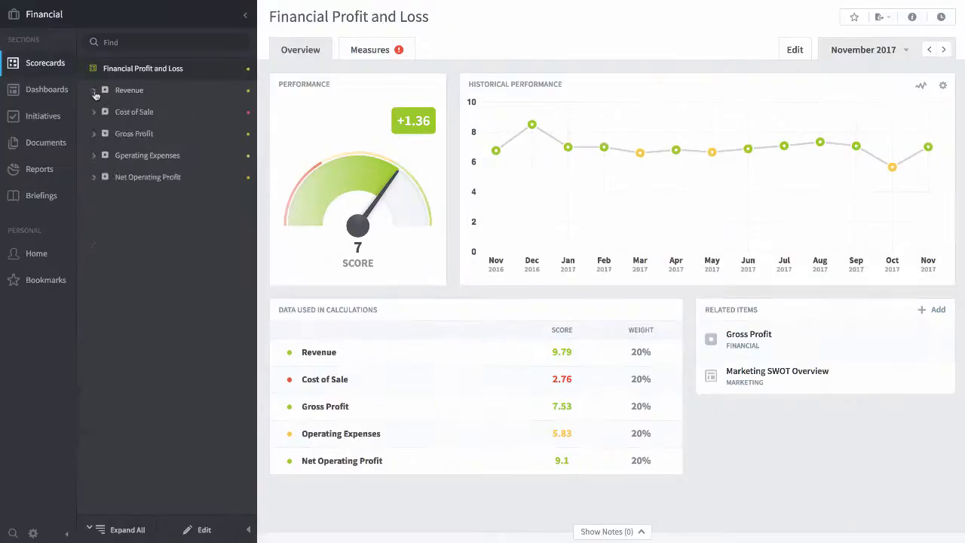
# Expand the Revenue, Cost of Sale and Gross Profit themes of the Financial Profit and Loss scorecard
pyautogui.click(93, 90)
pyautogui.click(95, 199)
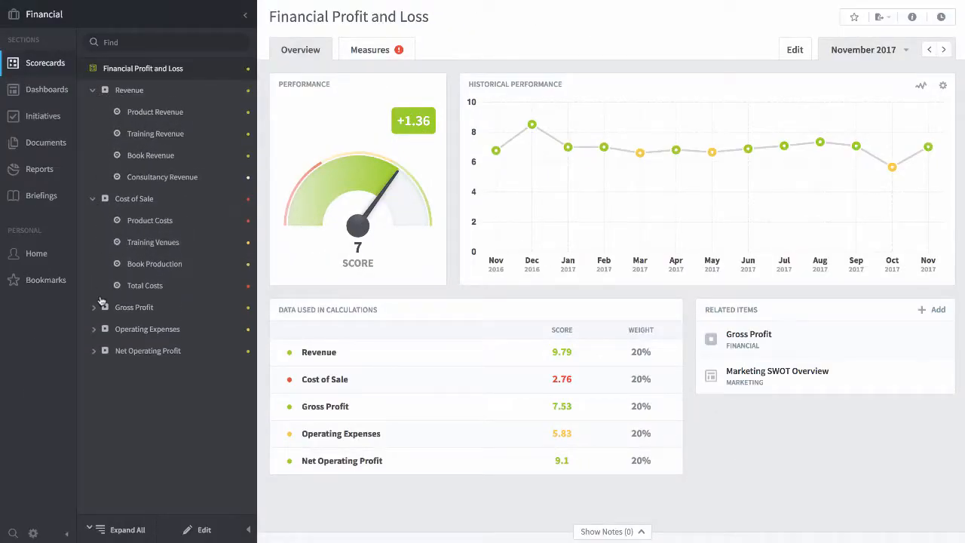
pyautogui.click(93, 307)
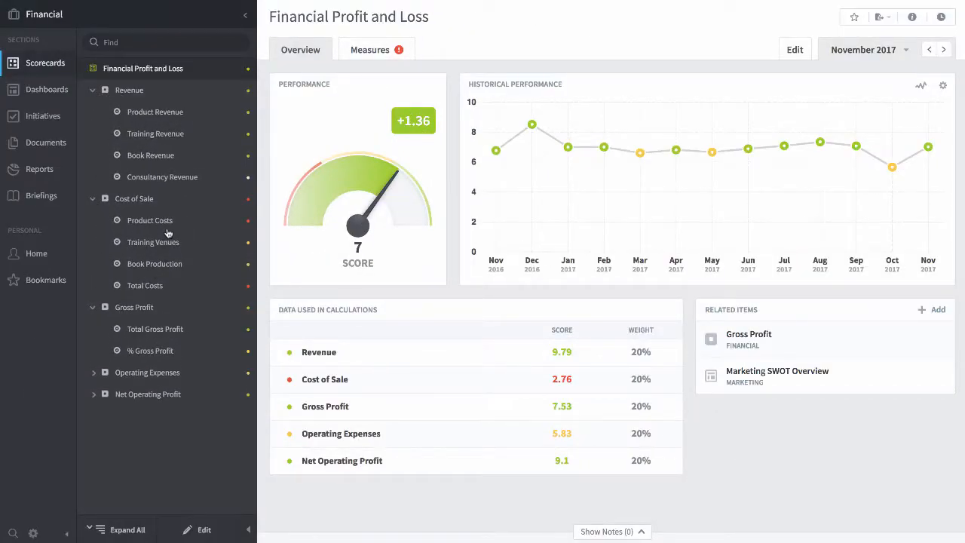
# Switch from the Financial organization to Customer Help Desk
pyautogui.click(53, 11)
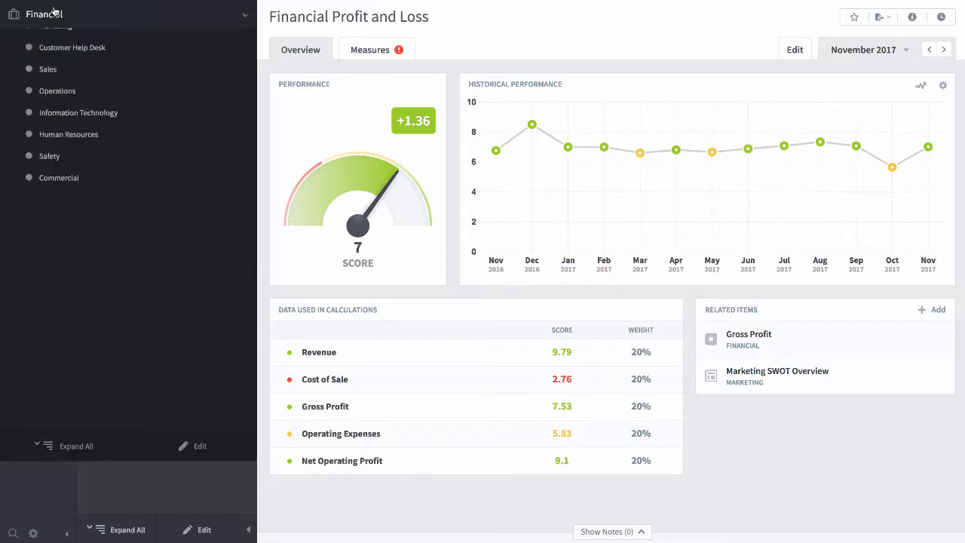
pyautogui.click(73, 134)
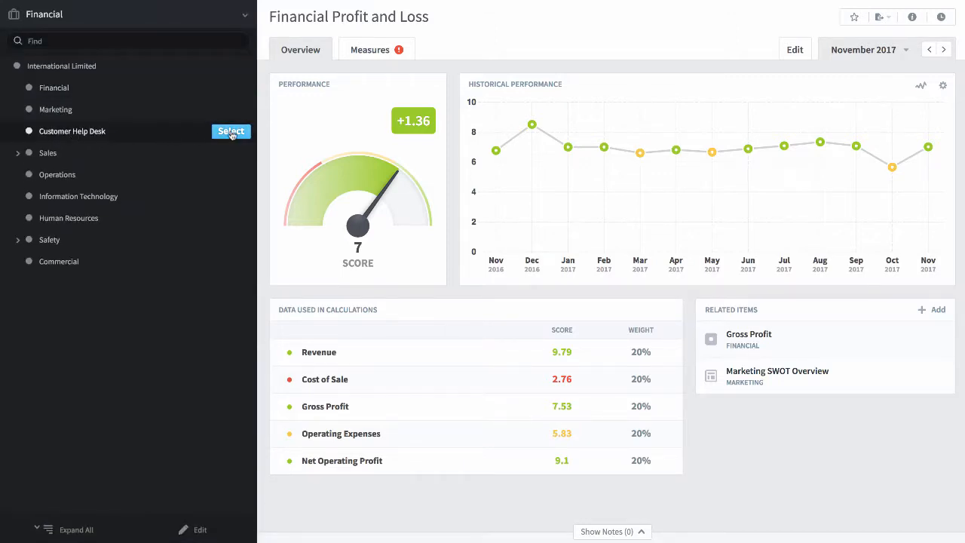
pyautogui.click(231, 132)
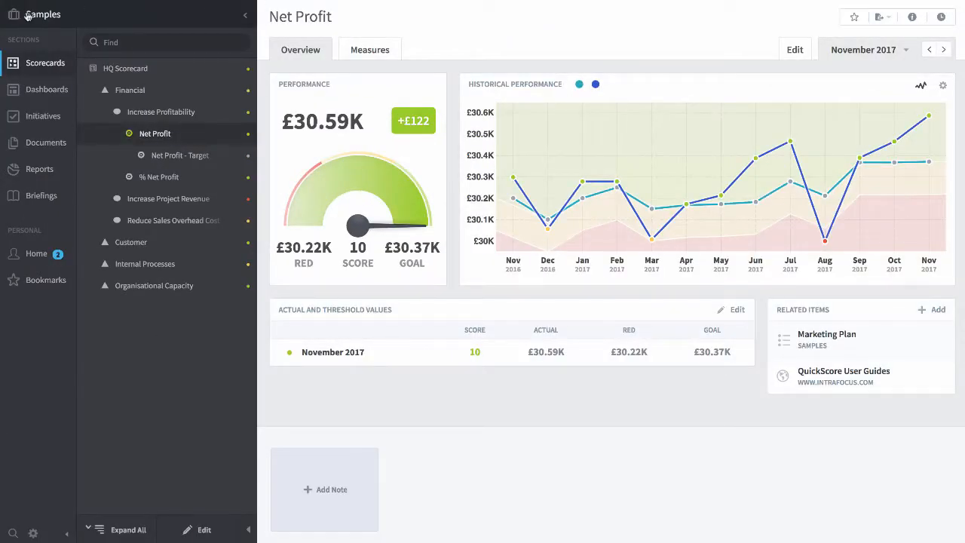
# Switch to the Marketing organization and create a scorecard named "Marketing Scorecard"
pyautogui.click(14, 18)
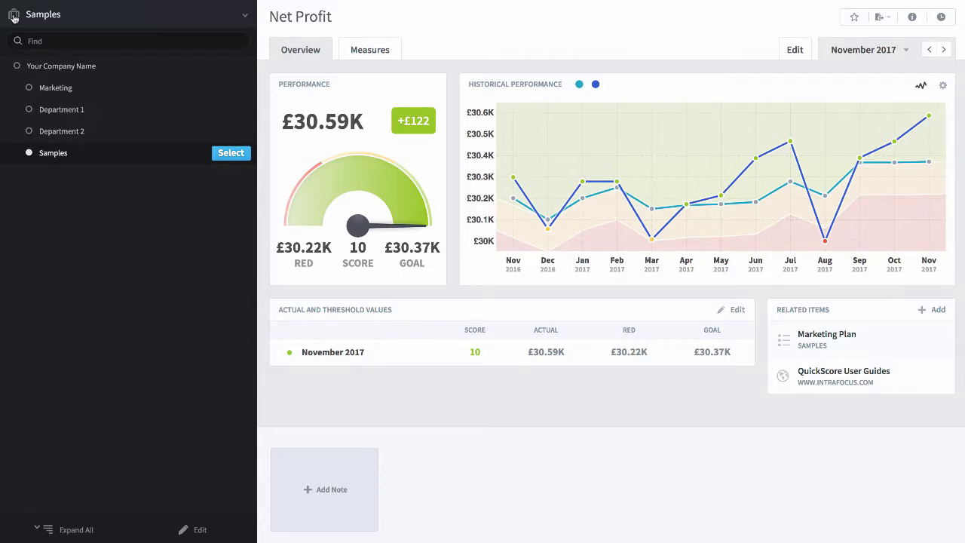
pyautogui.click(69, 88)
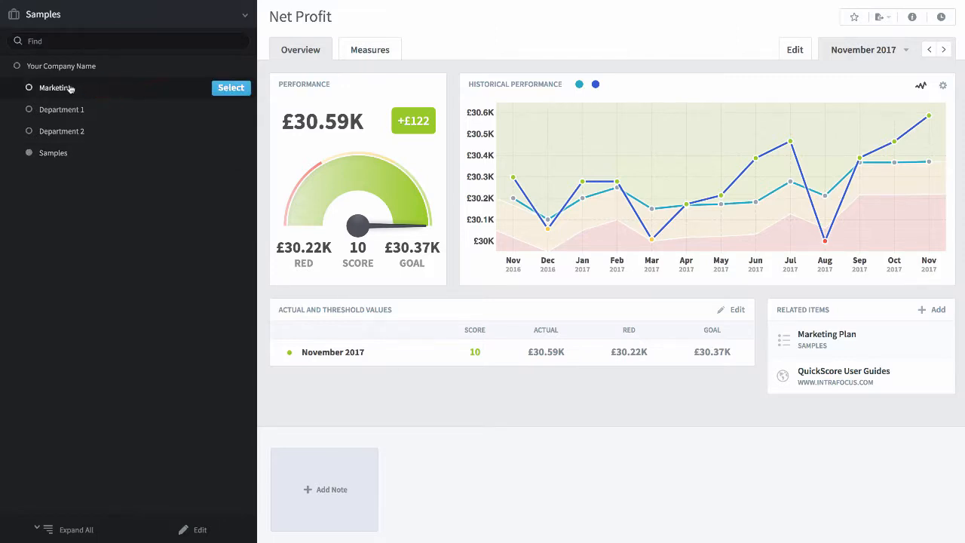
pyautogui.click(239, 91)
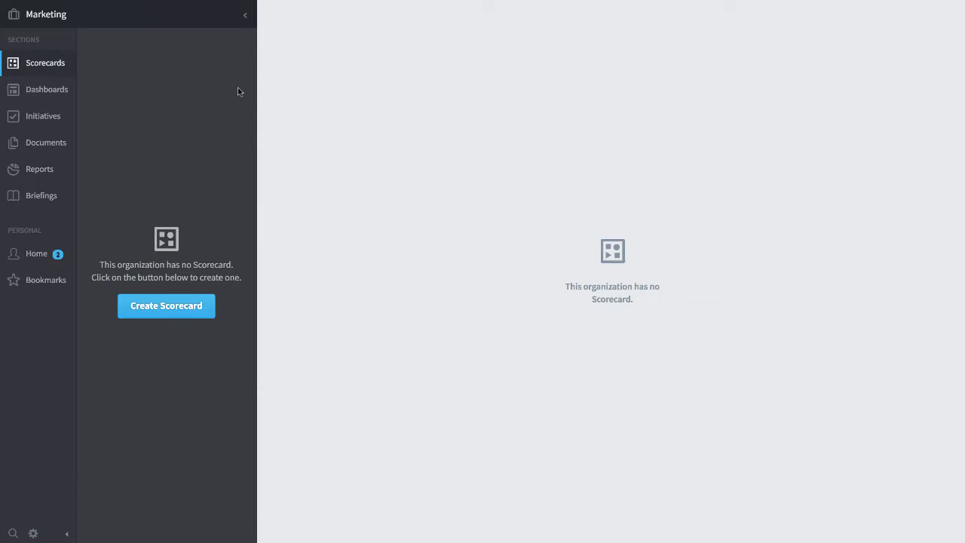
pyautogui.click(166, 311)
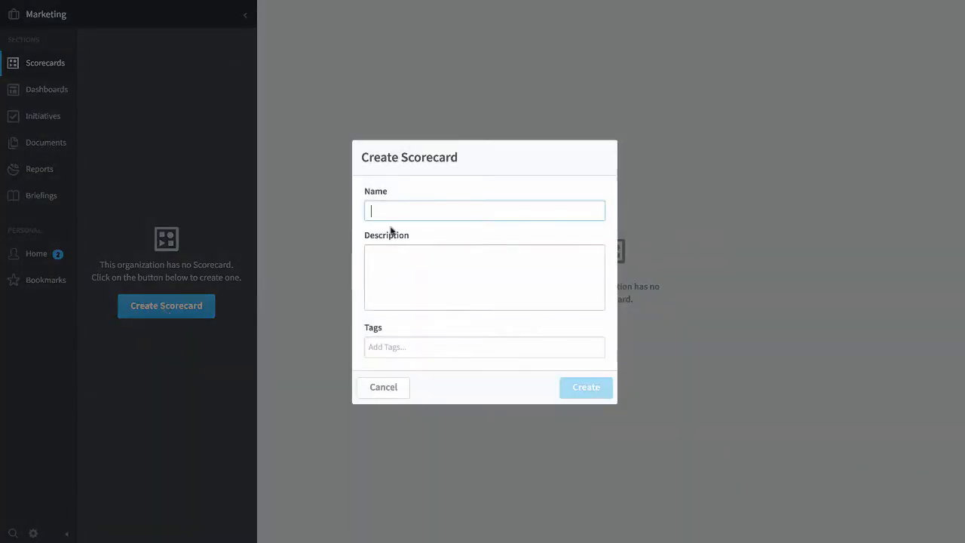
pyautogui.write('Marketing Scorecard')
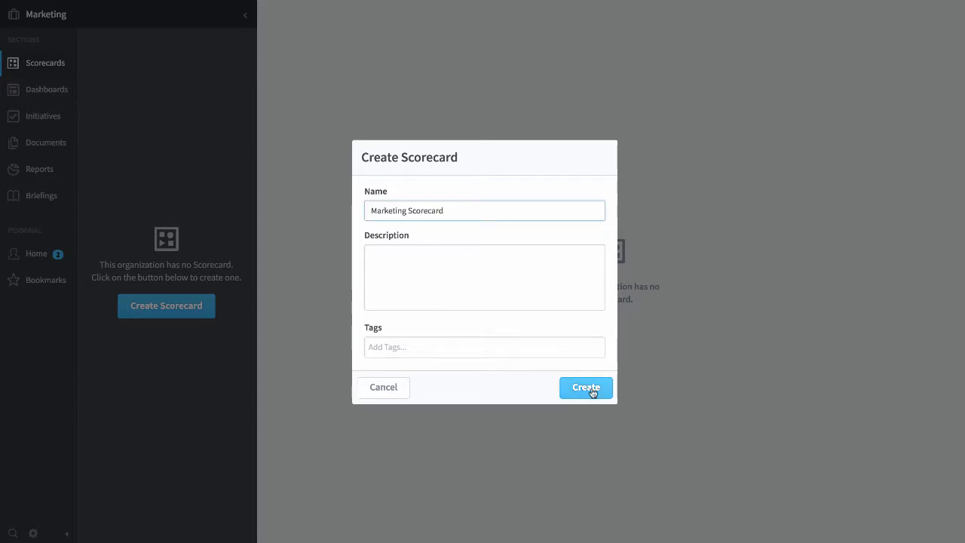
pyautogui.click(592, 390)
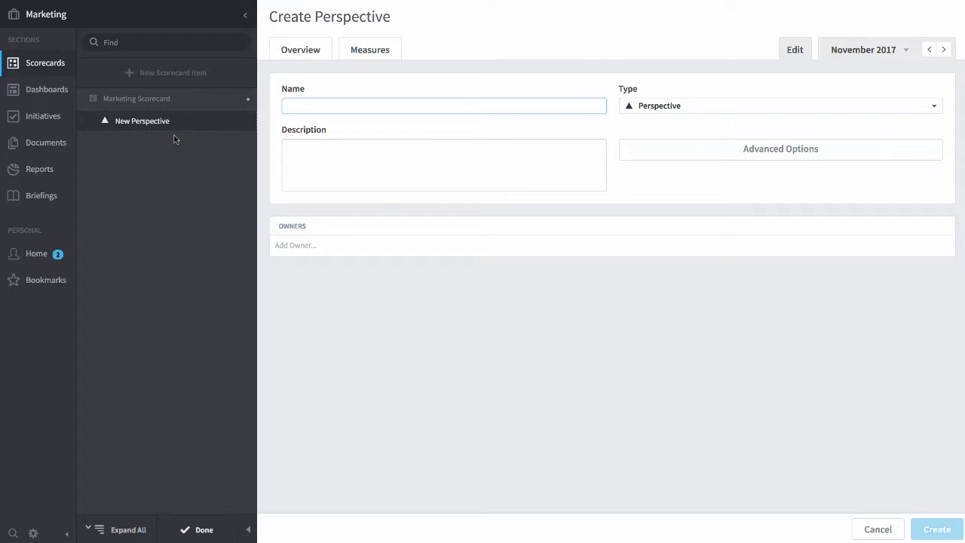
# Set the new scorecard item's type to Objective and name it "Improve Customer Satisfaction"
pyautogui.click(701, 115)
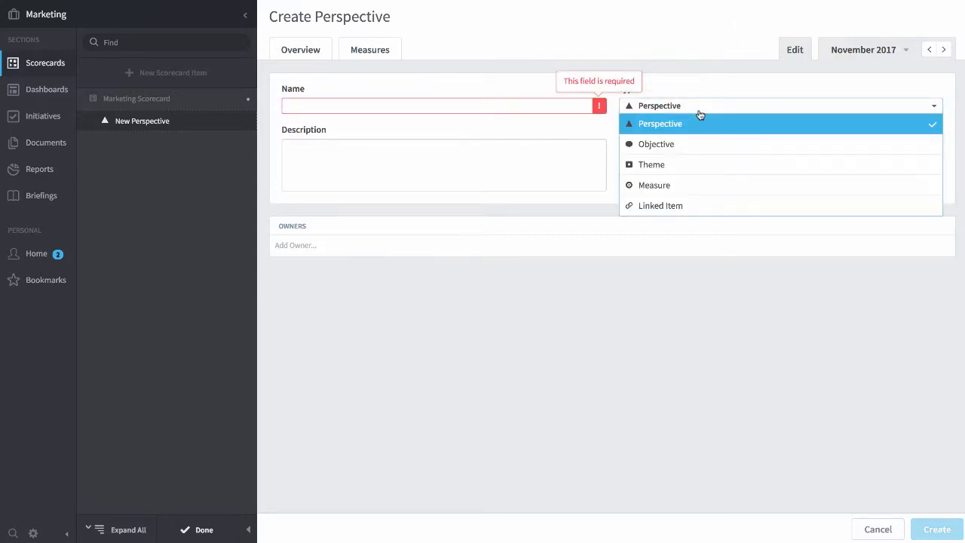
pyautogui.click(692, 144)
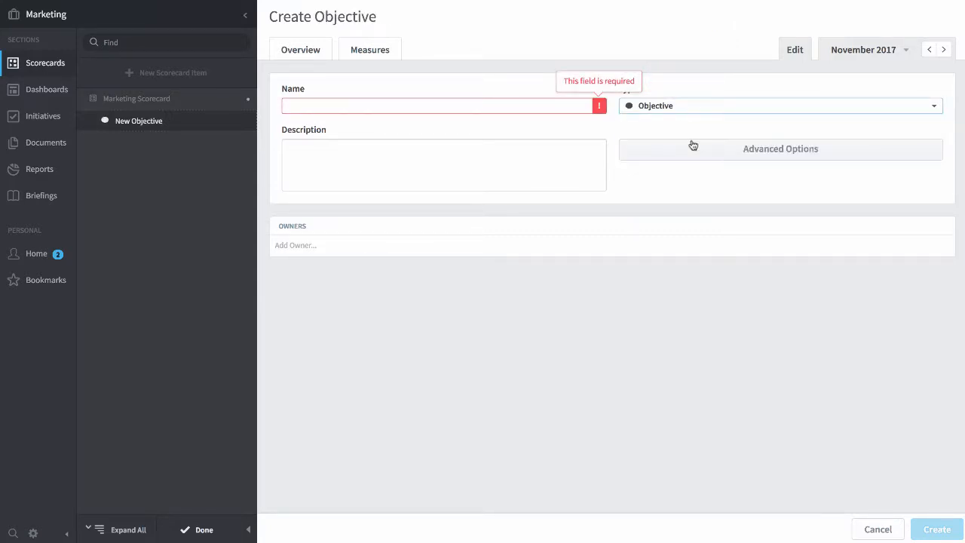
pyautogui.click(318, 103)
pyautogui.write('Improve ')
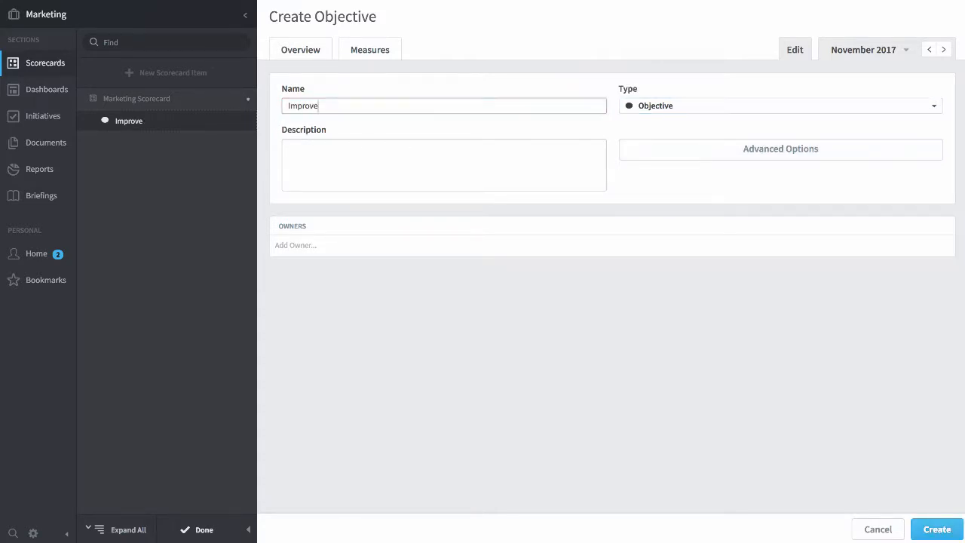
pyautogui.write('Customer Satisfaction')
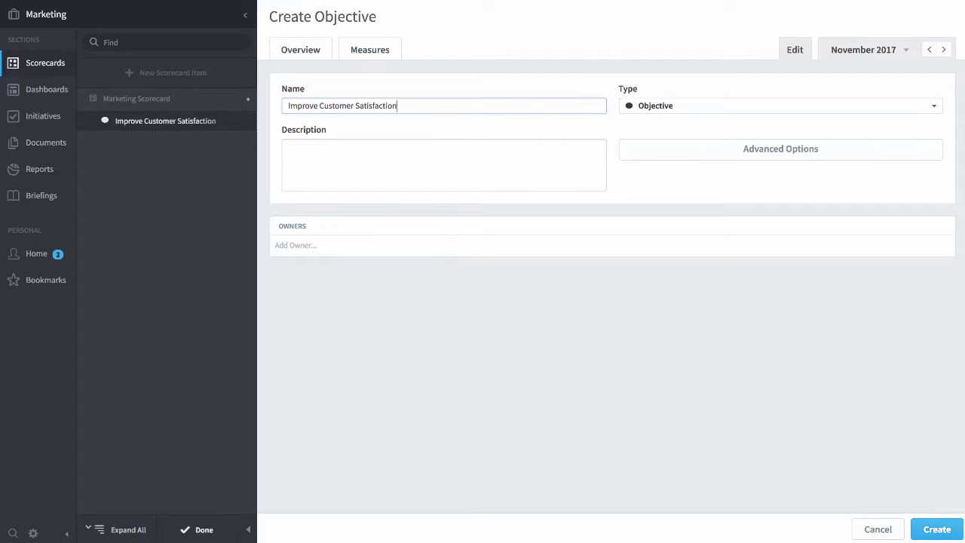
# Assign an owner to the objective and create it, discarding the blank follow-up objective
pyautogui.click(336, 246)
pyautogui.click(332, 253)
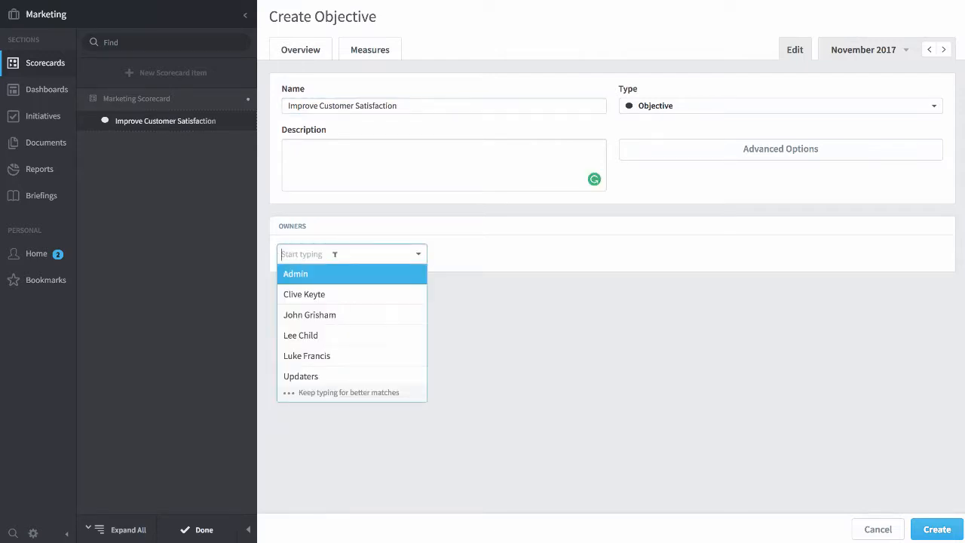
pyautogui.click(331, 336)
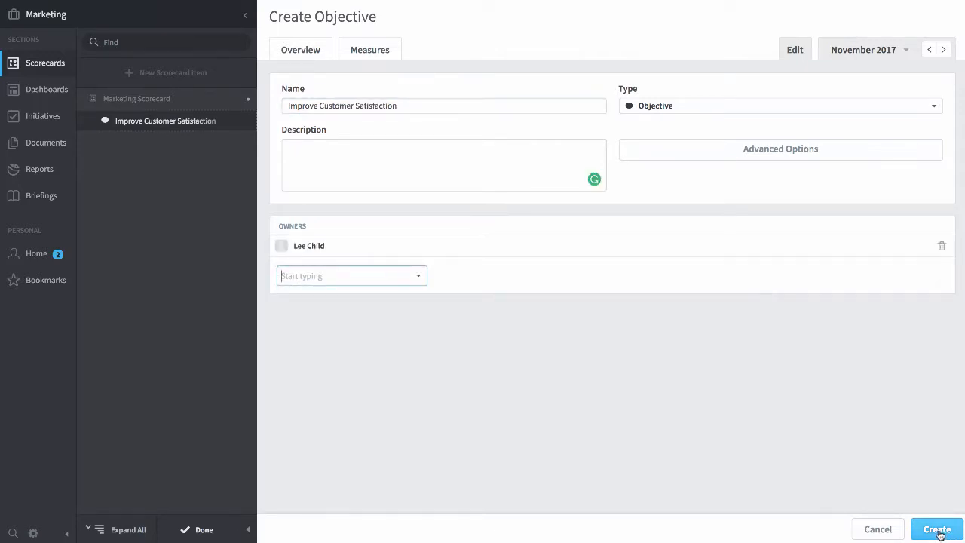
pyautogui.click(937, 529)
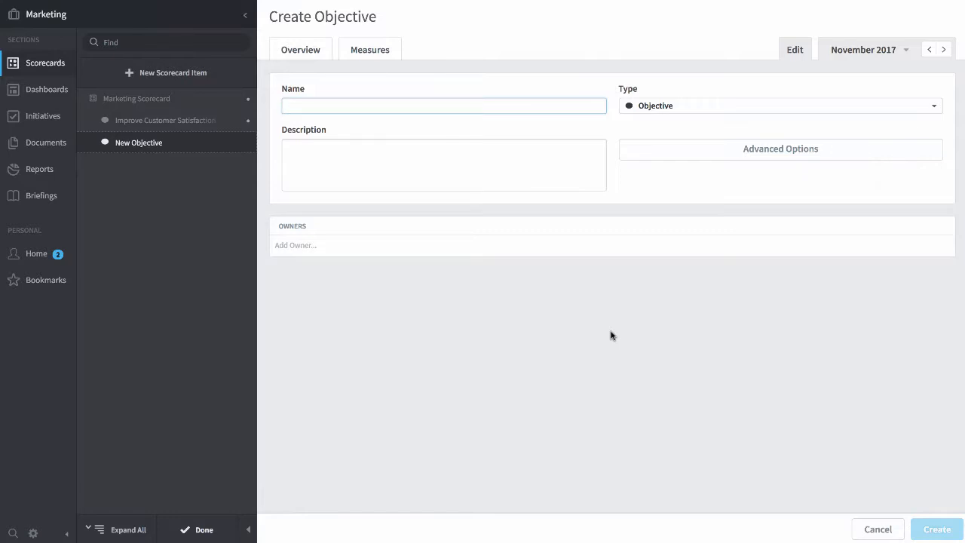
pyautogui.click(877, 528)
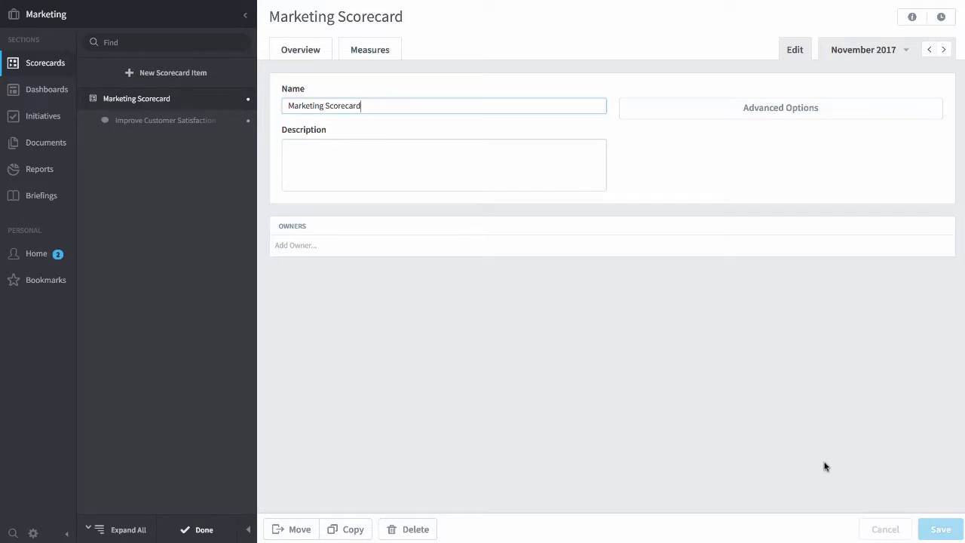
# Add a measure named "Customer Satisfaction" under Improve Customer Satisfaction, with the description "Customer satisfaction is measured monthly through an online form"
pyautogui.click(181, 120)
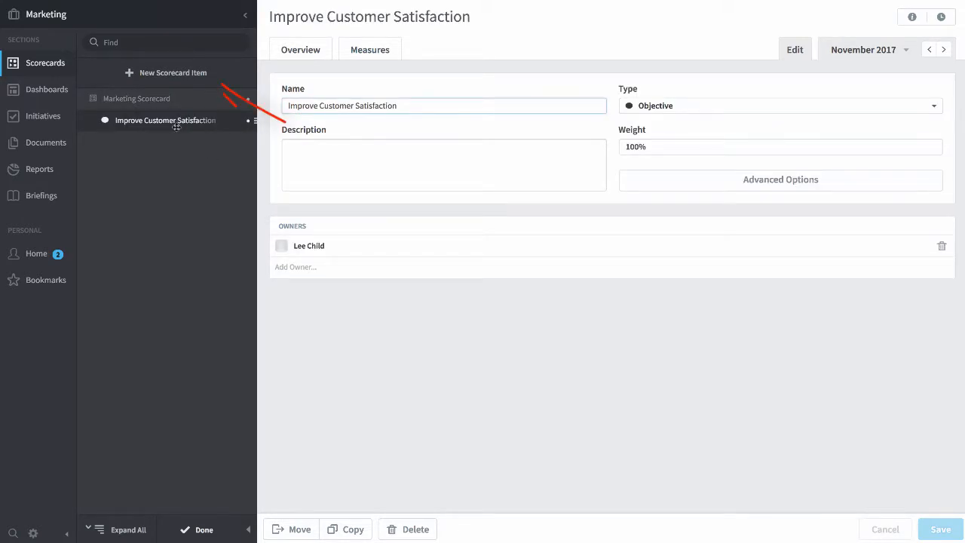
pyautogui.click(171, 73)
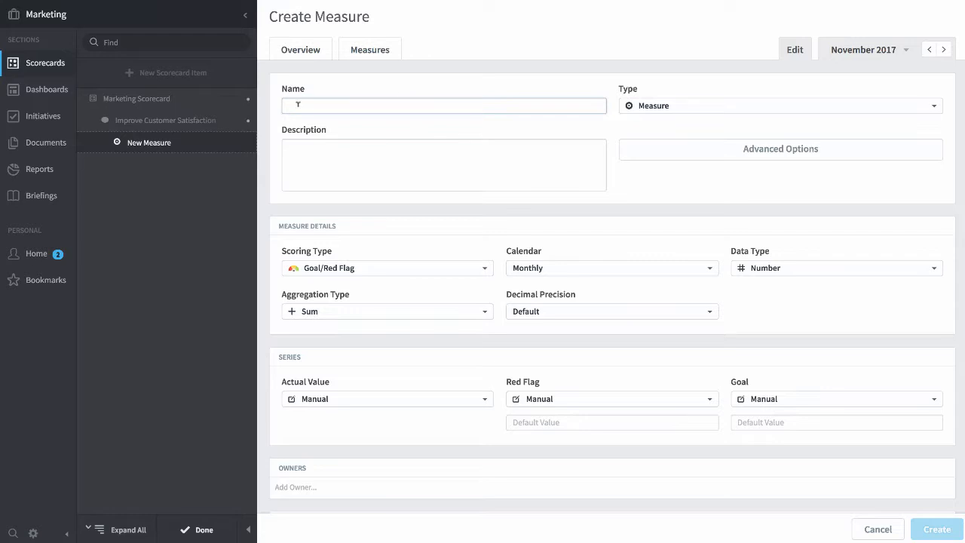
pyautogui.write('Customer Satisfaction')
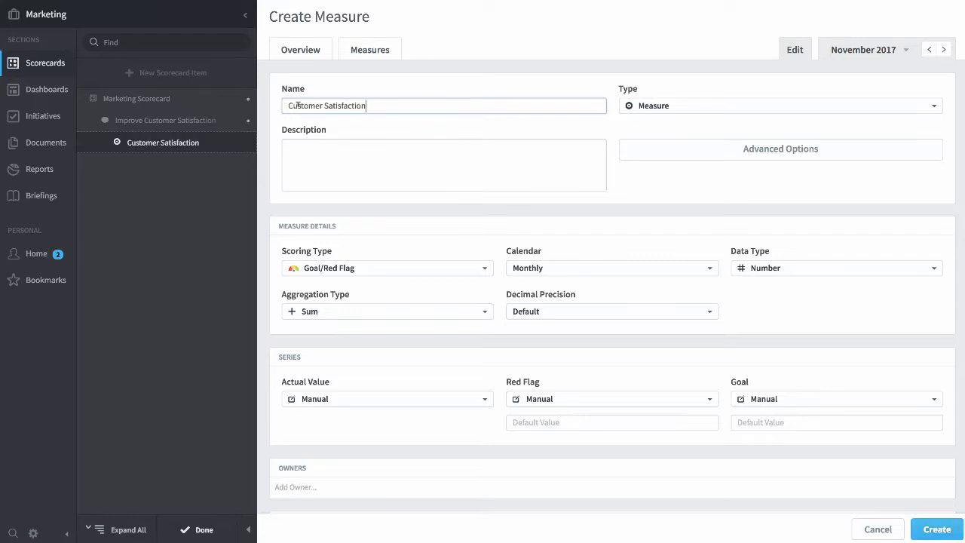
pyautogui.click(320, 152)
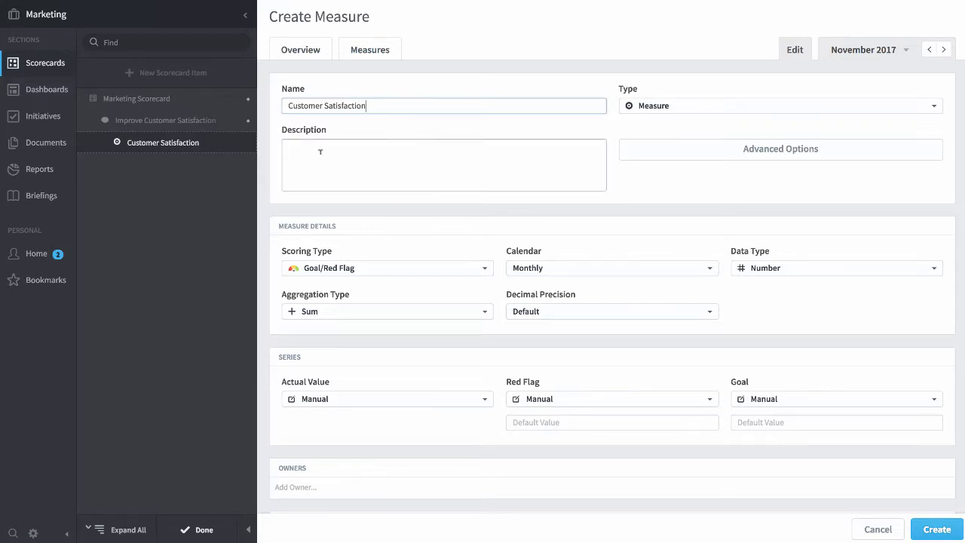
pyautogui.write('Customer satisfaction is measured monthly through an online form')
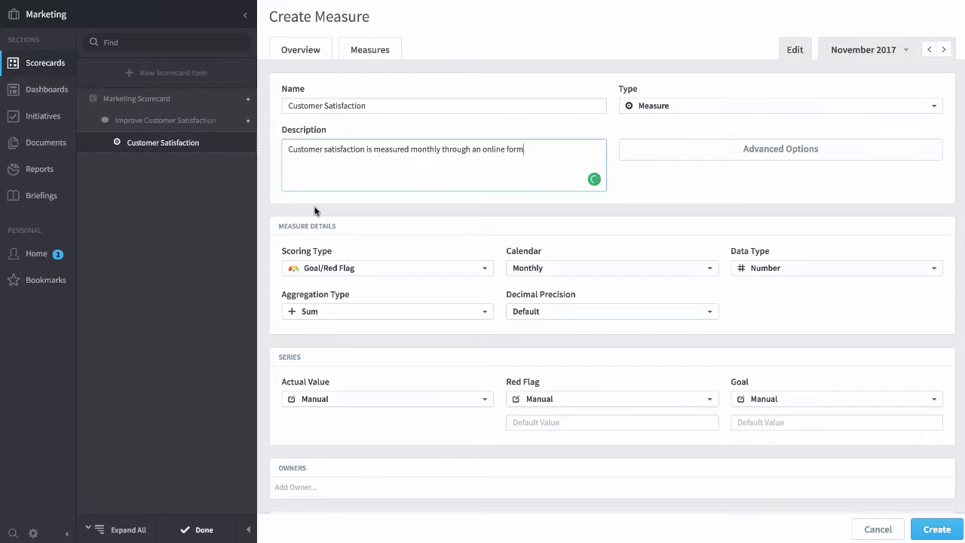
# Set the measure's scoring type to Goal/Red Flag, calendar to Monthly, data type to Percentage and aggregation type to Average
pyautogui.click(367, 270)
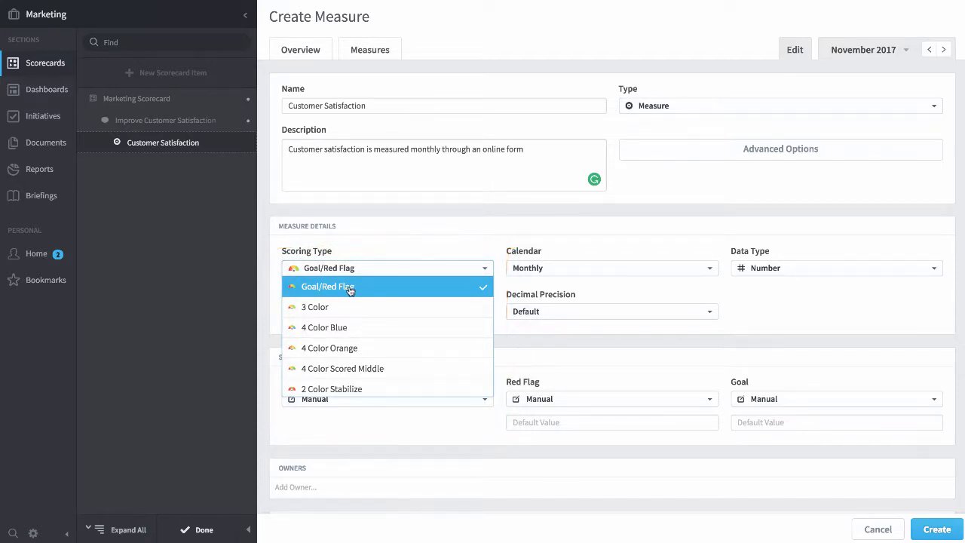
pyautogui.click(350, 290)
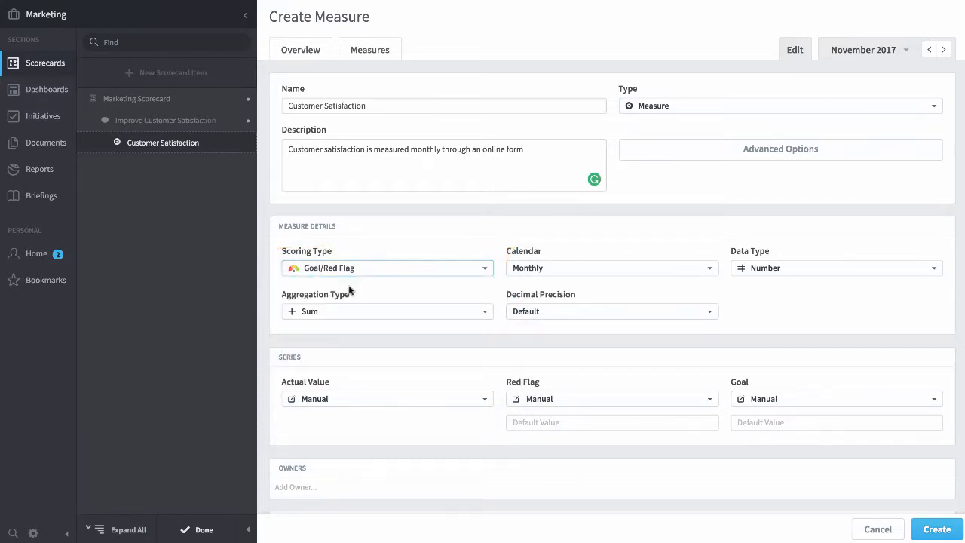
pyautogui.click(626, 270)
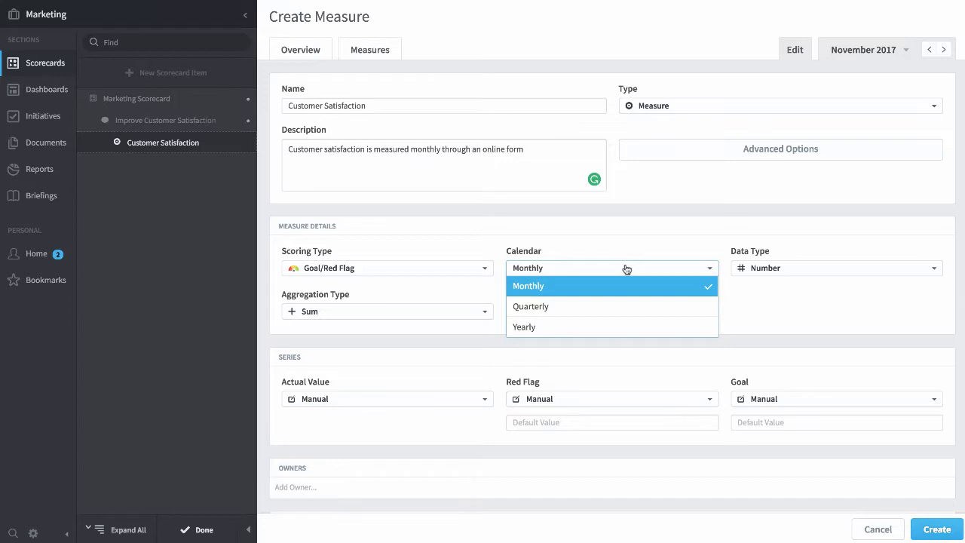
pyautogui.click(608, 284)
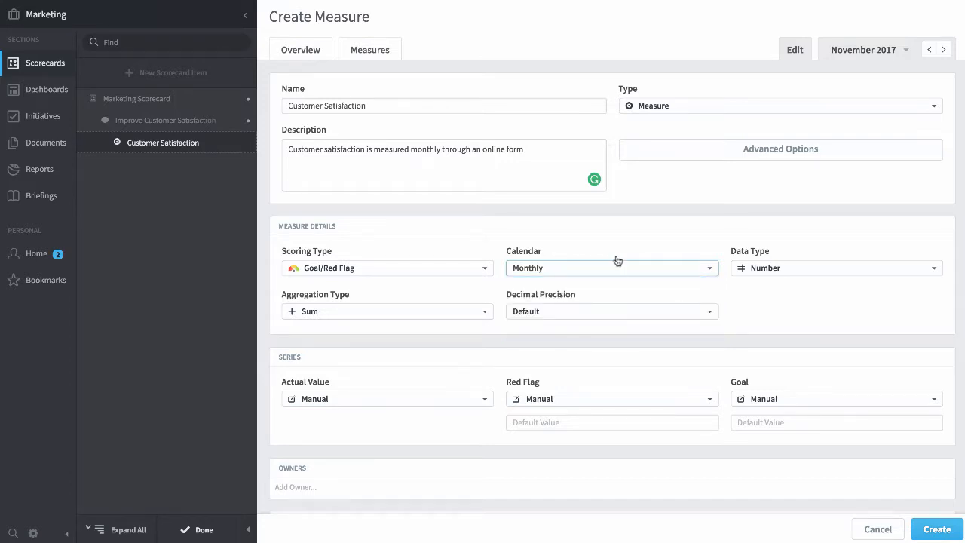
pyautogui.click(786, 274)
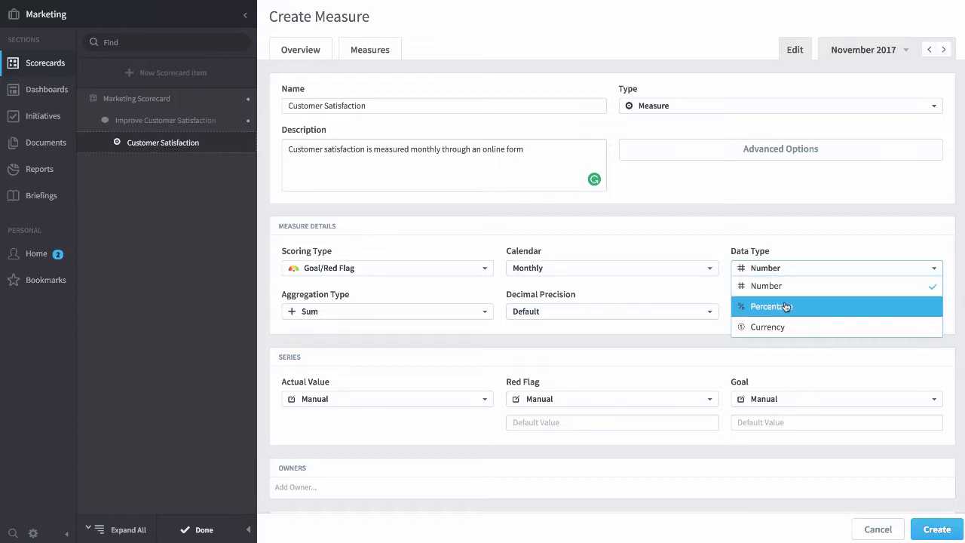
pyautogui.click(786, 308)
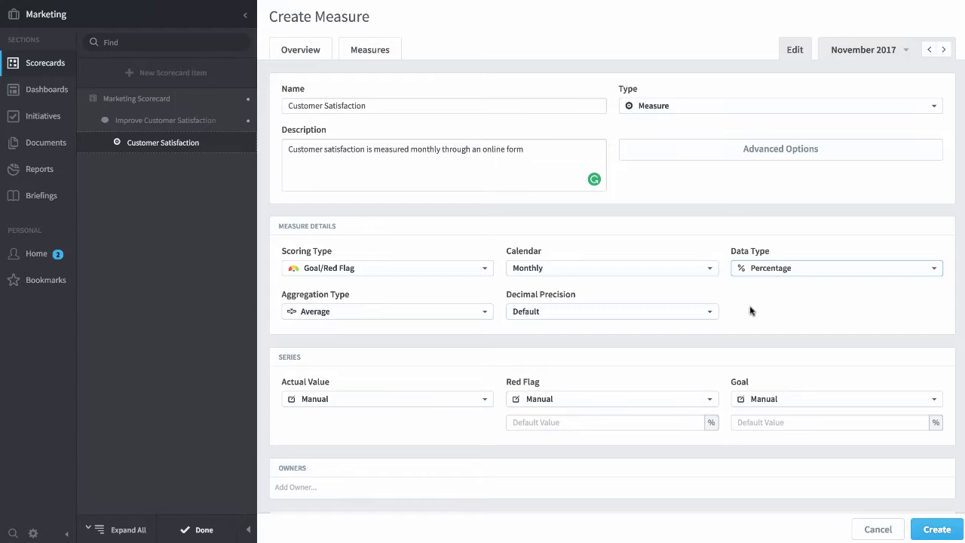
pyautogui.click(400, 318)
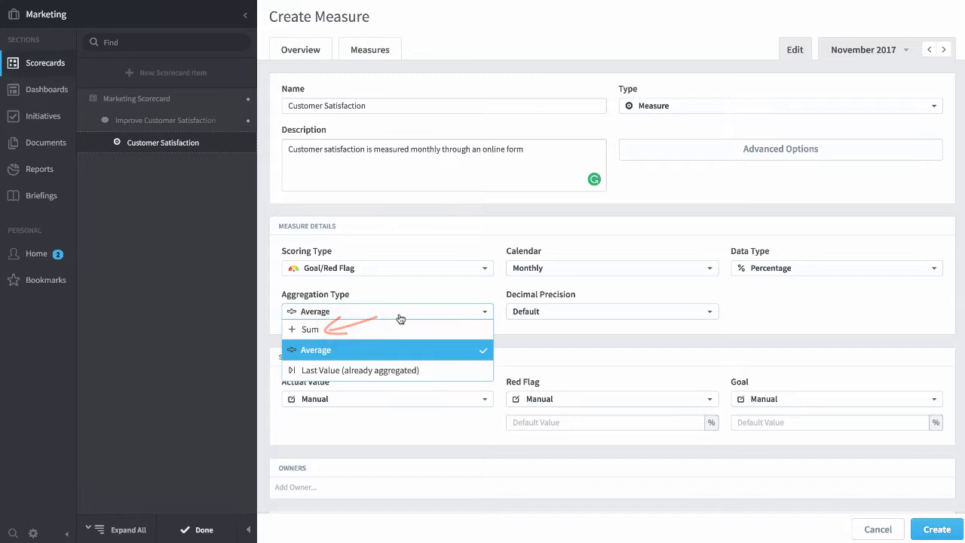
pyautogui.click(352, 348)
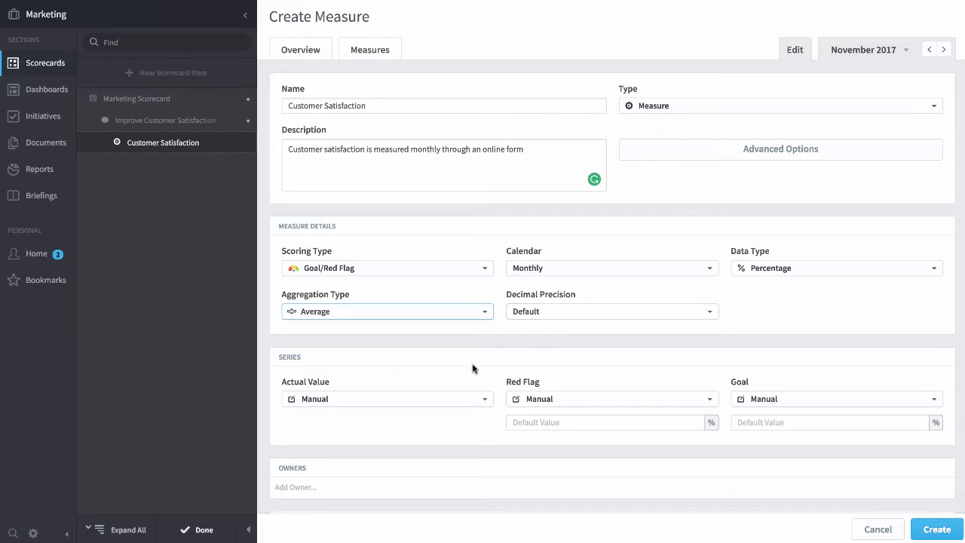
# Set the measure's default goal value to 95% and its default red flag value to 80%
pyautogui.scroll(-1, 472, 369)
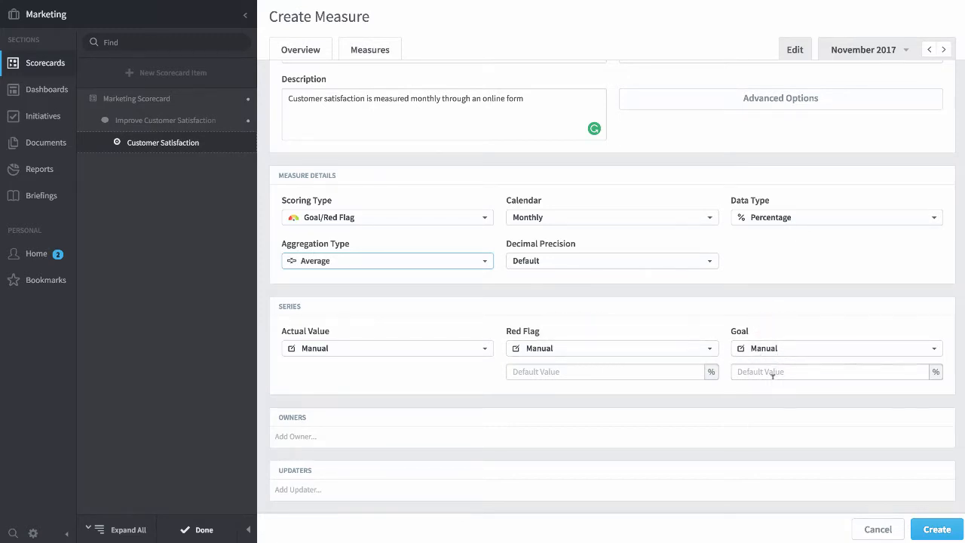
pyautogui.click(771, 372)
pyautogui.write('95')
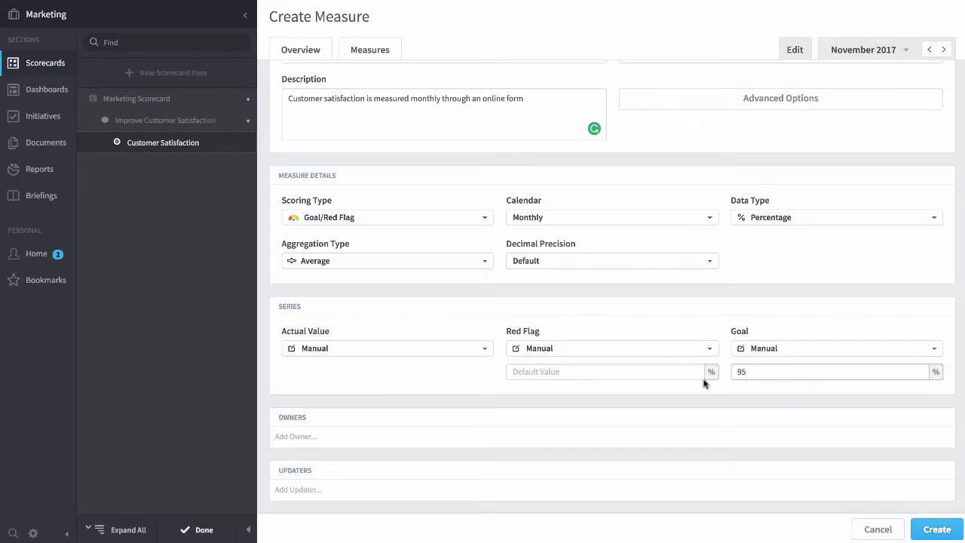
pyautogui.click(575, 372)
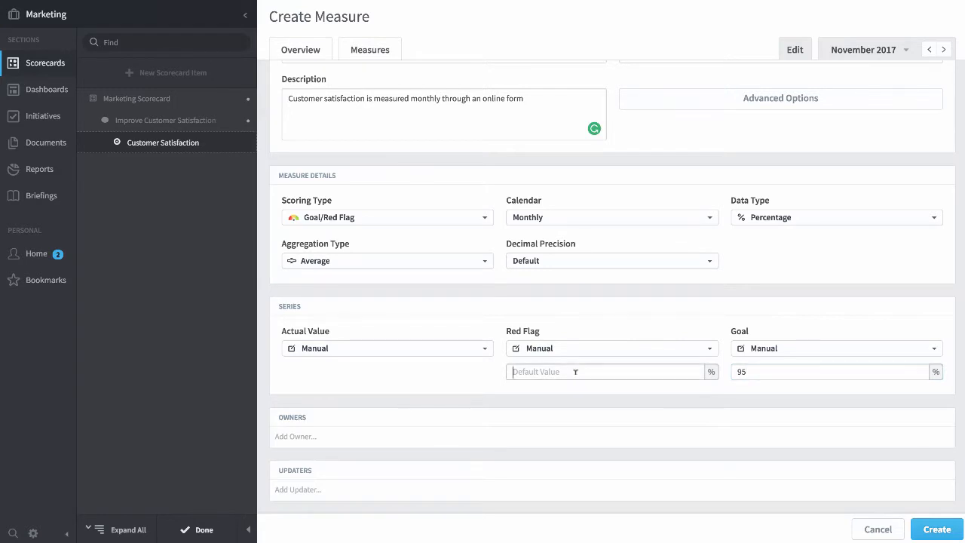
pyautogui.write('80')
# Assign the same person as both owner and updater of the Customer Satisfaction measure
pyautogui.click(325, 435)
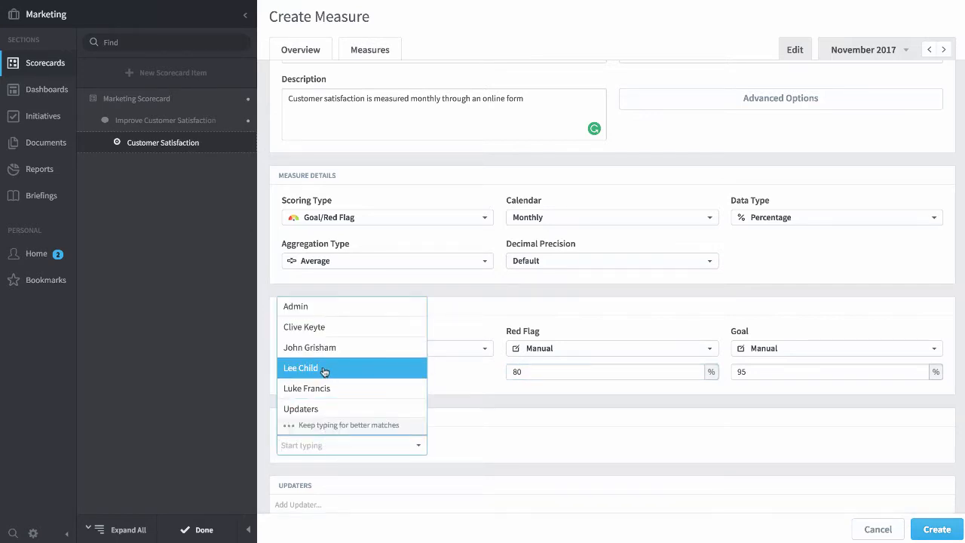
pyautogui.click(322, 369)
pyautogui.scroll(-1, 389, 426)
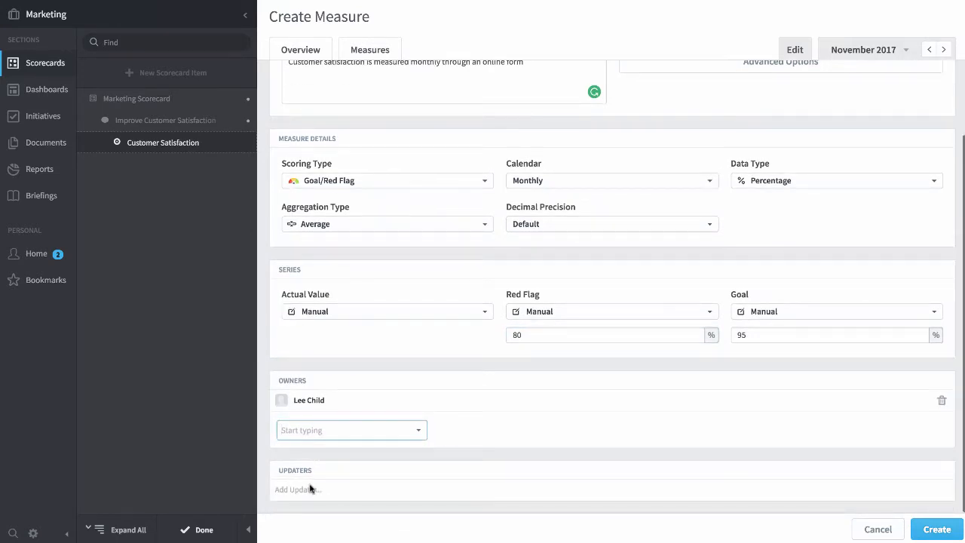
pyautogui.click(310, 490)
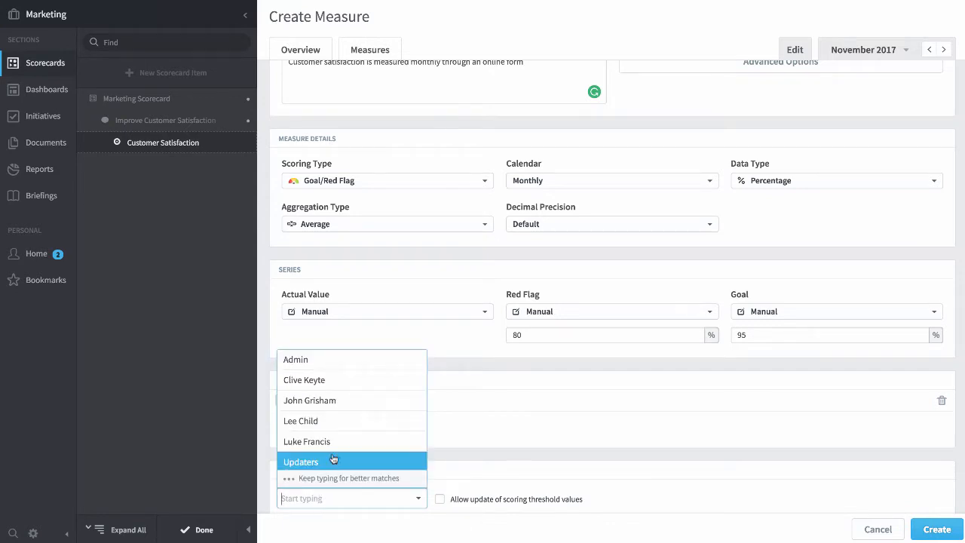
pyautogui.click(329, 427)
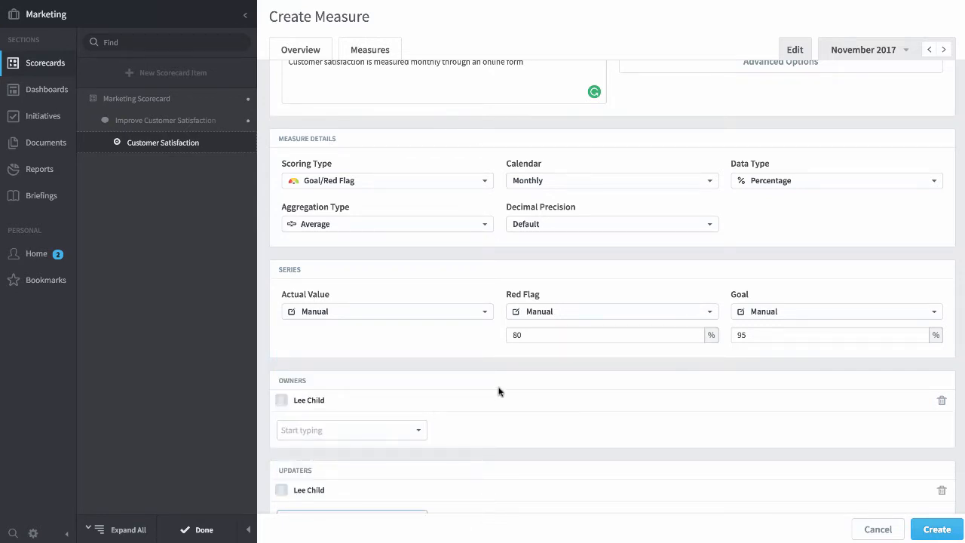
# Create the measure, discarding the blank follow-up measure, and display the overview of the Improve Customer Satisfaction objective
pyautogui.click(940, 530)
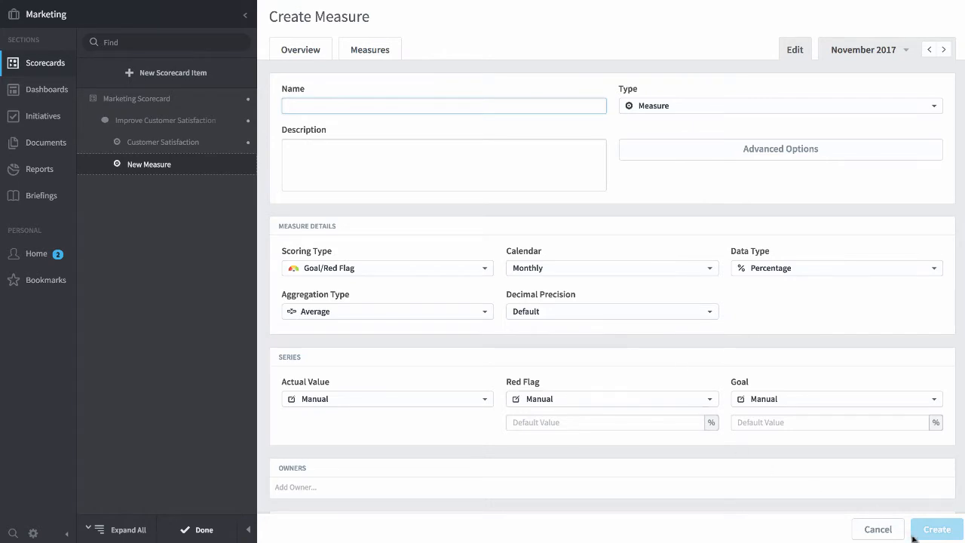
pyautogui.click(878, 529)
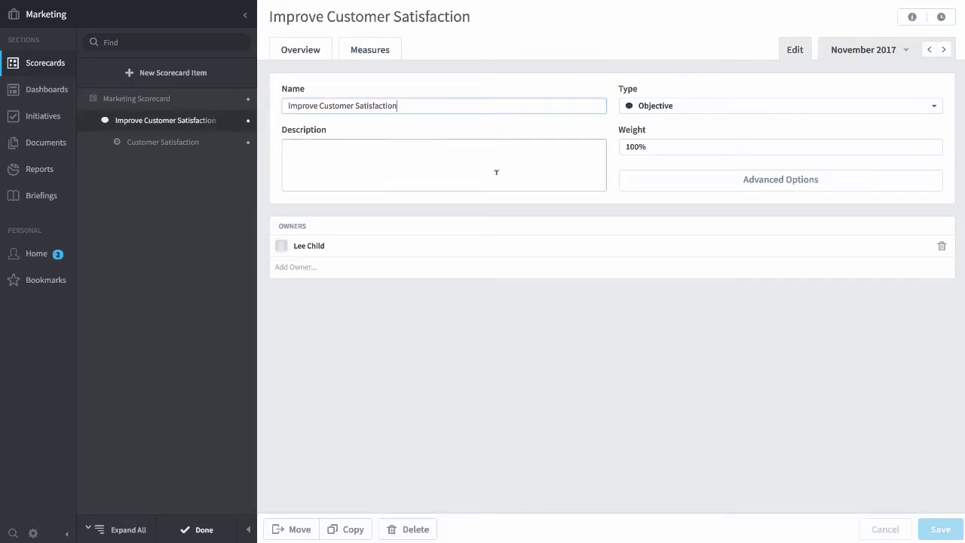
pyautogui.click(309, 52)
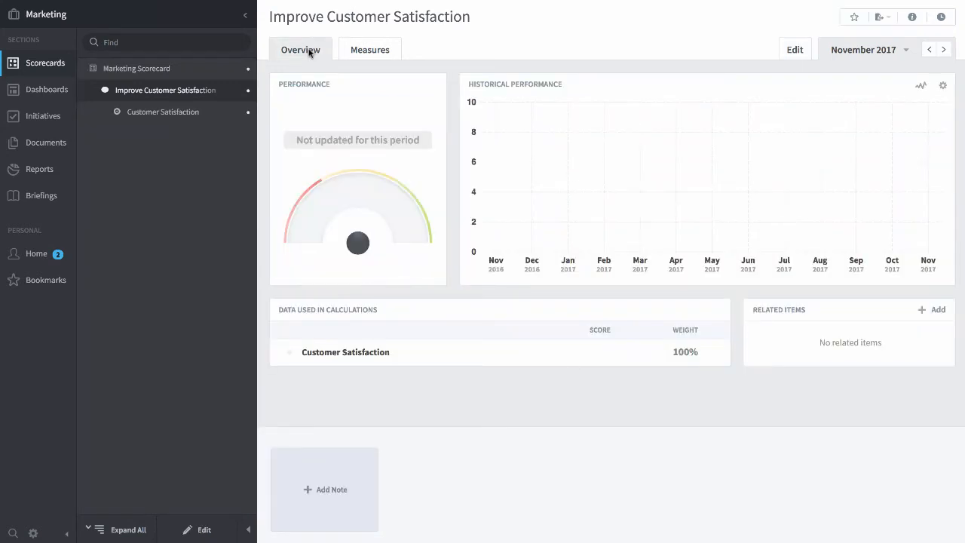
# Enter 97% as the November 2017 actual value of the Customer Satisfaction measure and save it
pyautogui.click(181, 114)
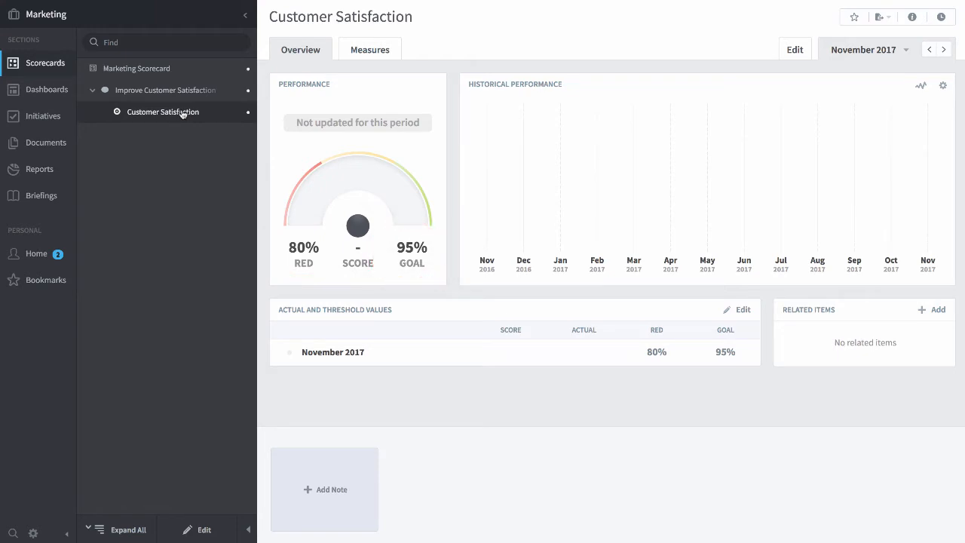
pyautogui.click(740, 312)
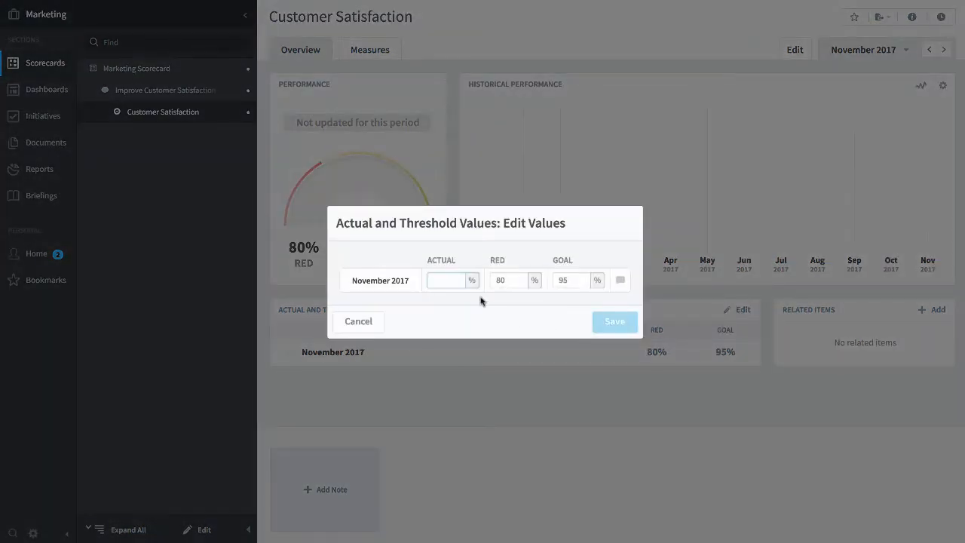
pyautogui.write('97')
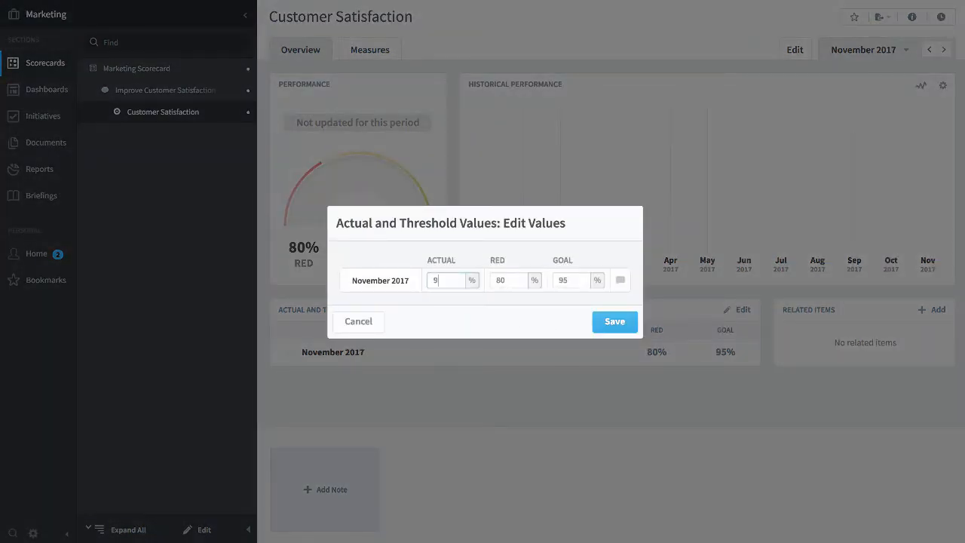
pyautogui.click(614, 322)
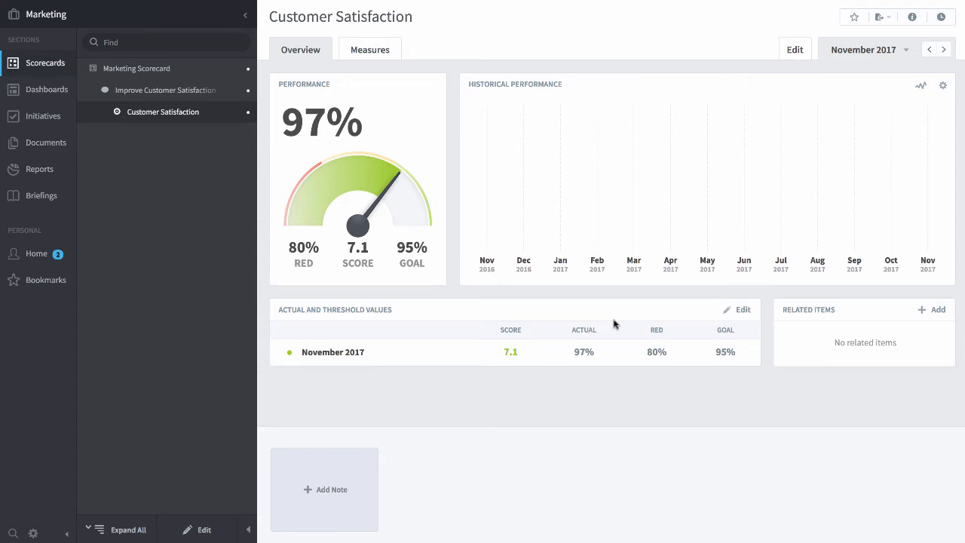
# Reorder the Marketing Scorecard measures, placing Customer Satisfaction below Customer Retention Rate and Sales Revenue below Lead to sales Ratio, and finish editing
pyautogui.click(200, 530)
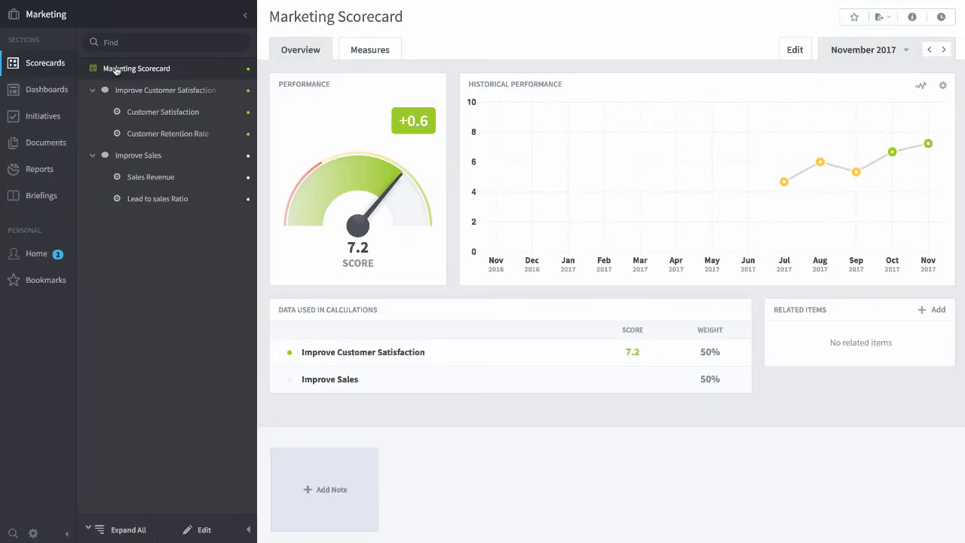
pyautogui.click(198, 529)
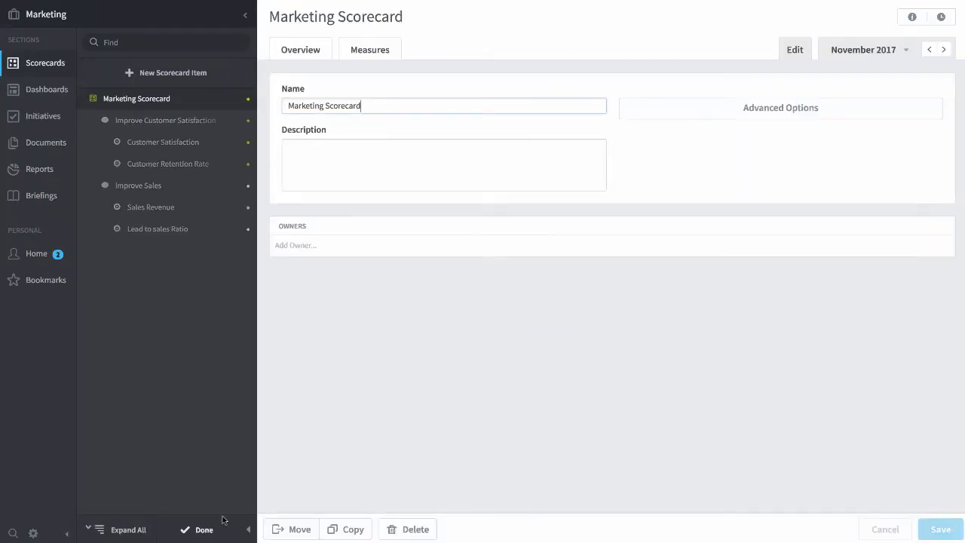
pyautogui.moveTo(144, 142); pyautogui.dragTo(143, 165)
pyautogui.moveTo(140, 206); pyautogui.dragTo(140, 238)
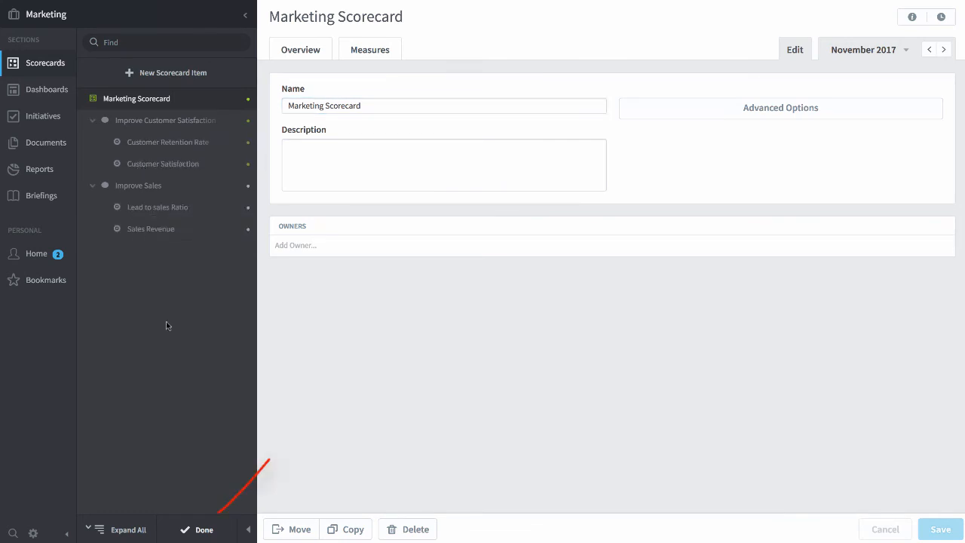
pyautogui.click(201, 530)
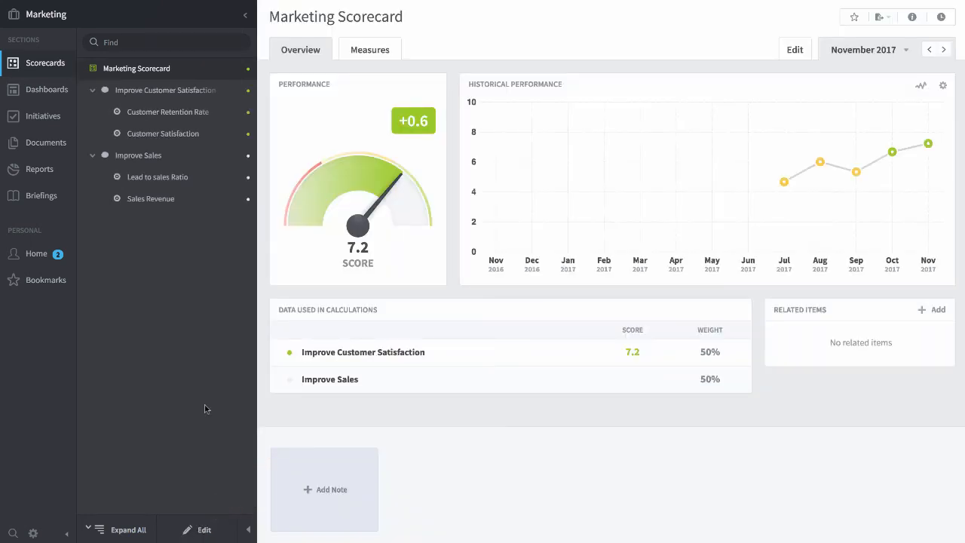